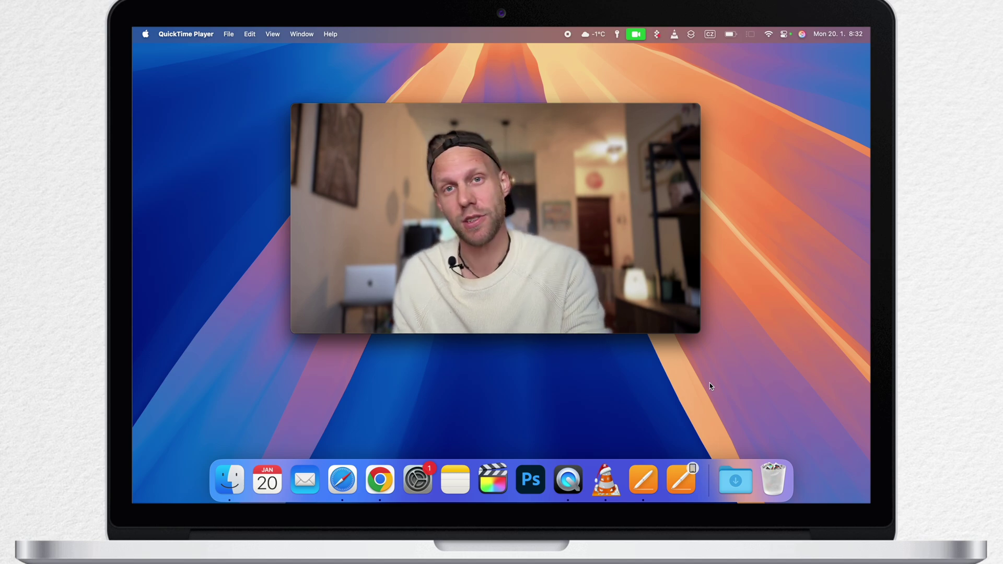
# Step: Switch to Desktop 3, show Mission Control, and bring the macOS shortcuts Pages document forward
pyautogui.hotkey('ctrl', 'Right')
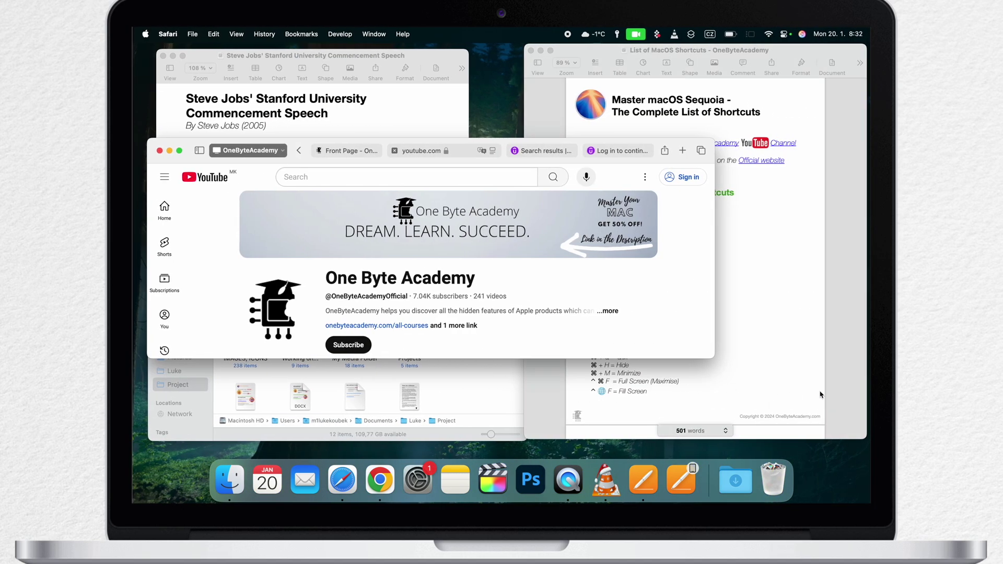
pyautogui.click(756, 285)
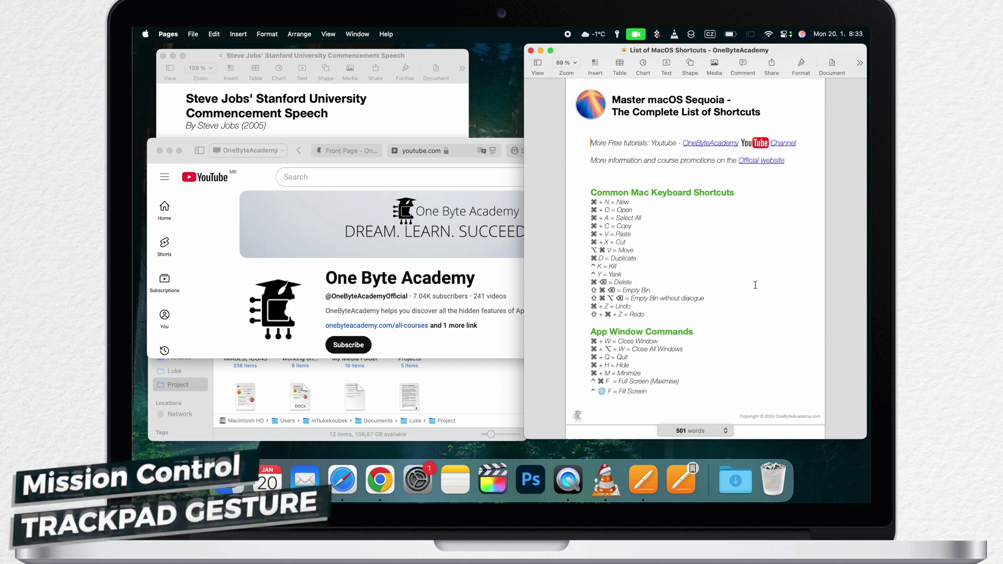
pyautogui.hotkey('ctrl', 'Up')
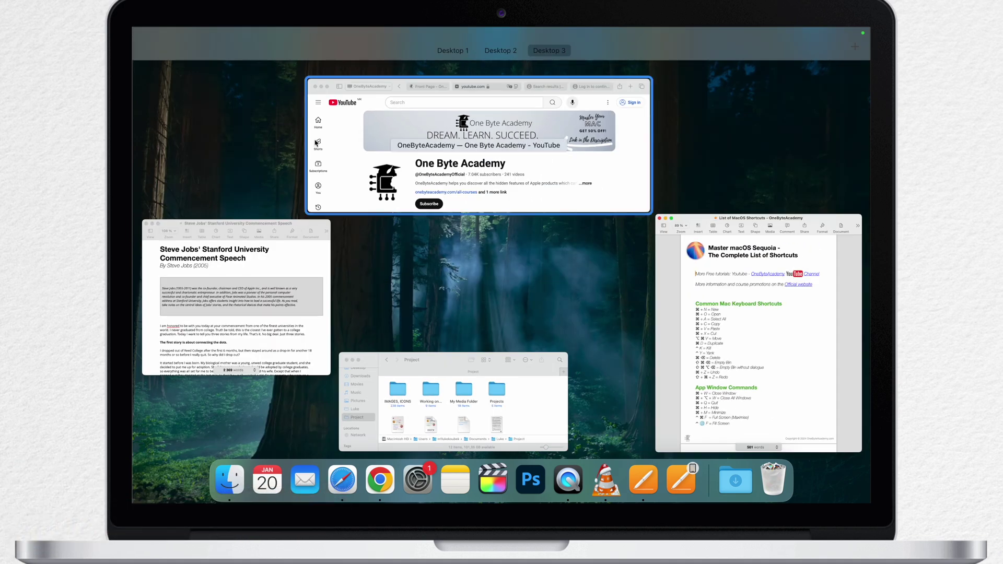
pyautogui.click(716, 302)
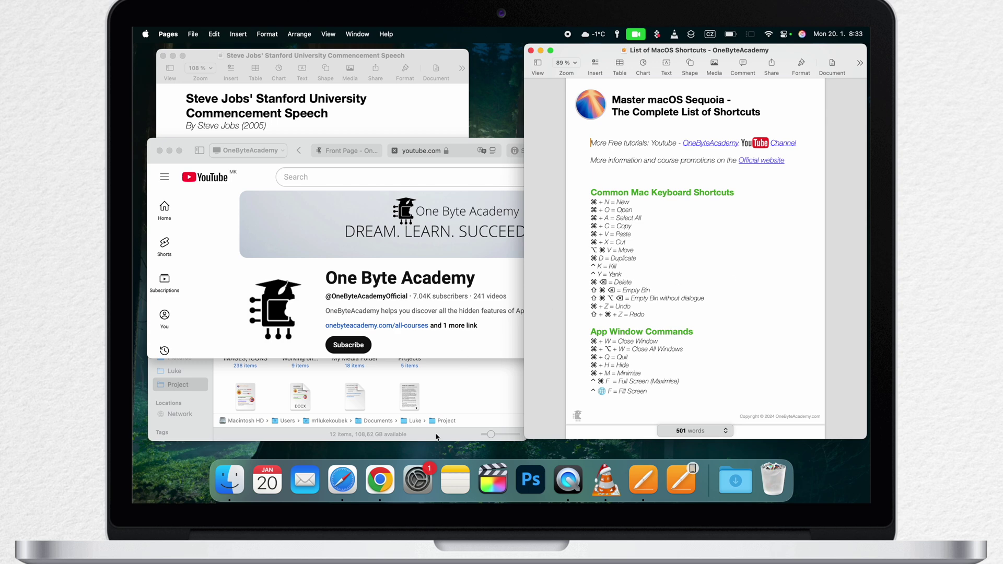
pyautogui.click(418, 478)
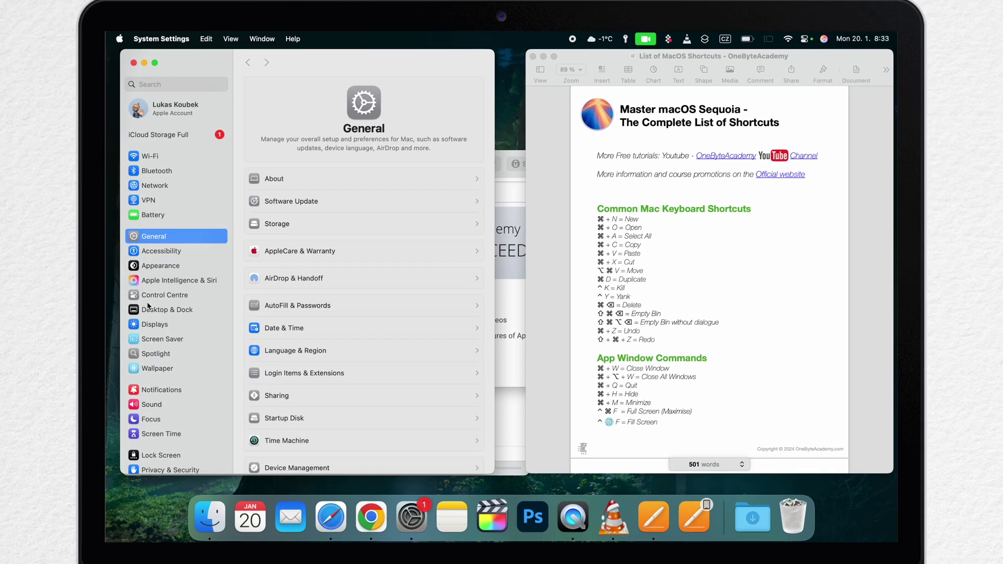
pyautogui.scroll(-5, 199, 314)
pyautogui.click(186, 413)
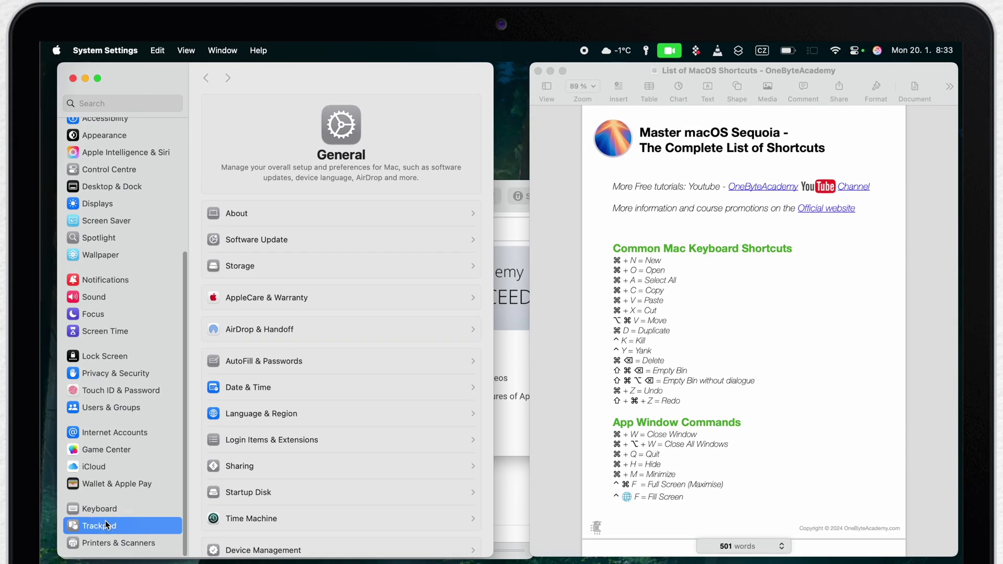
pyautogui.click(439, 197)
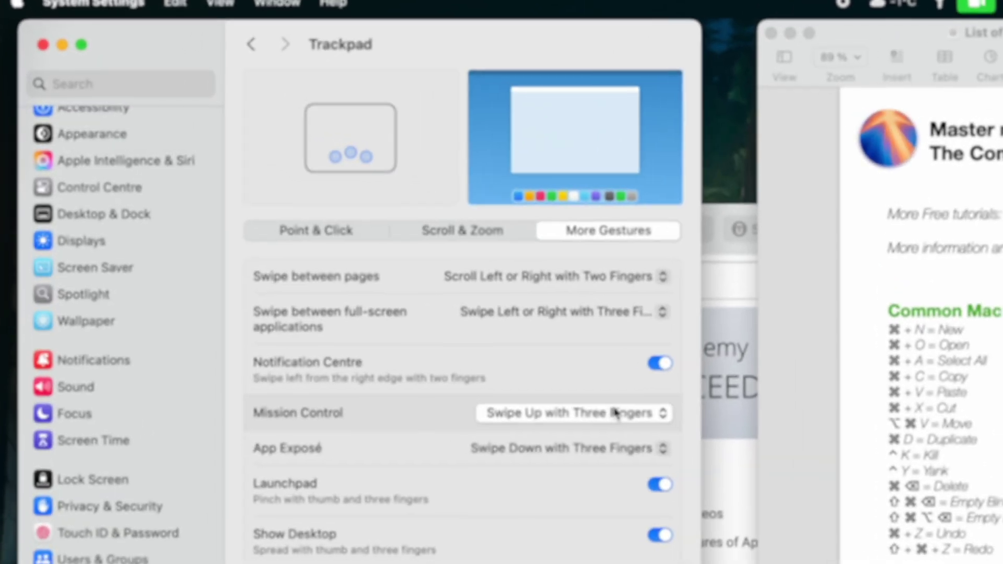
pyautogui.click(615, 413)
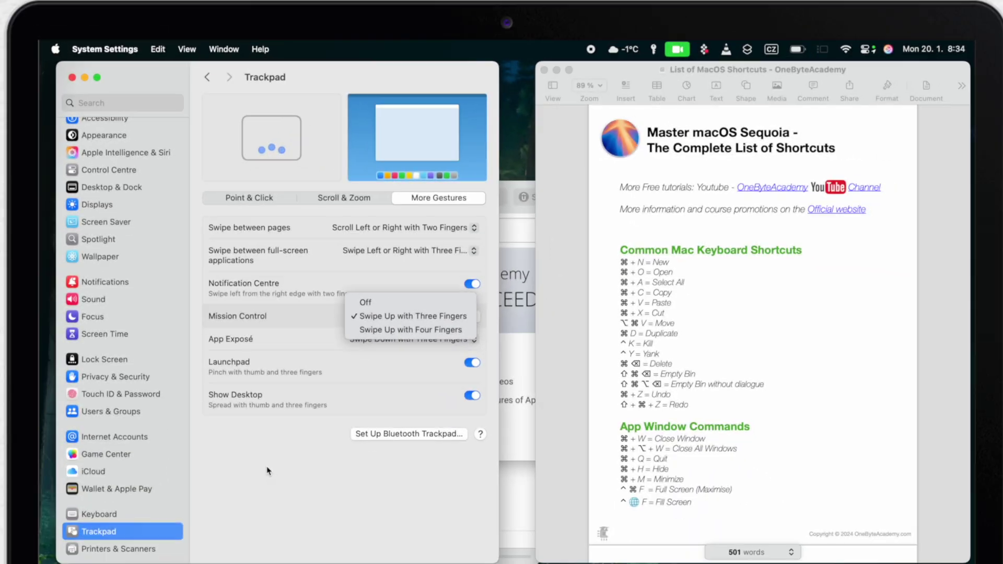
pyautogui.press('Escape')
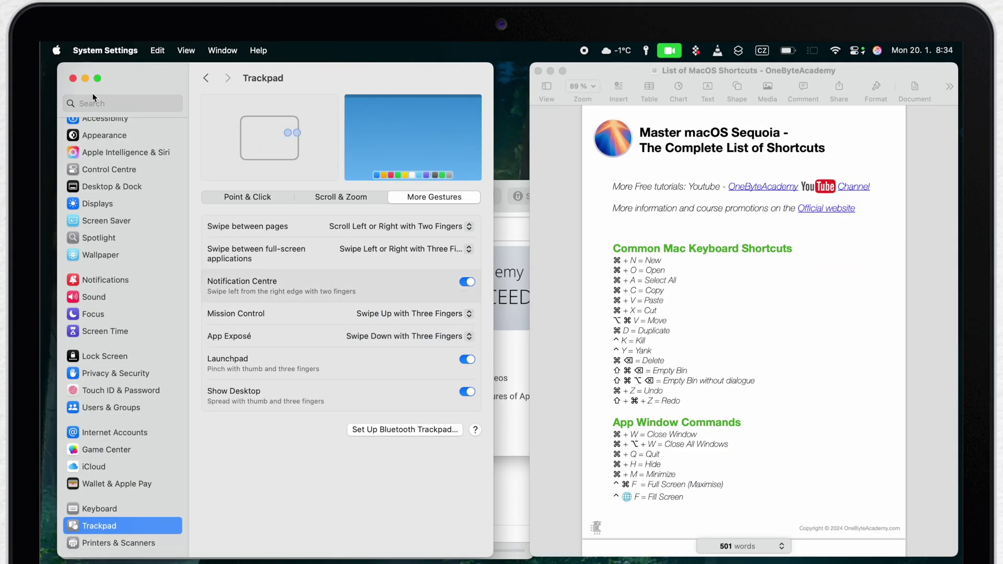
pyautogui.click(71, 79)
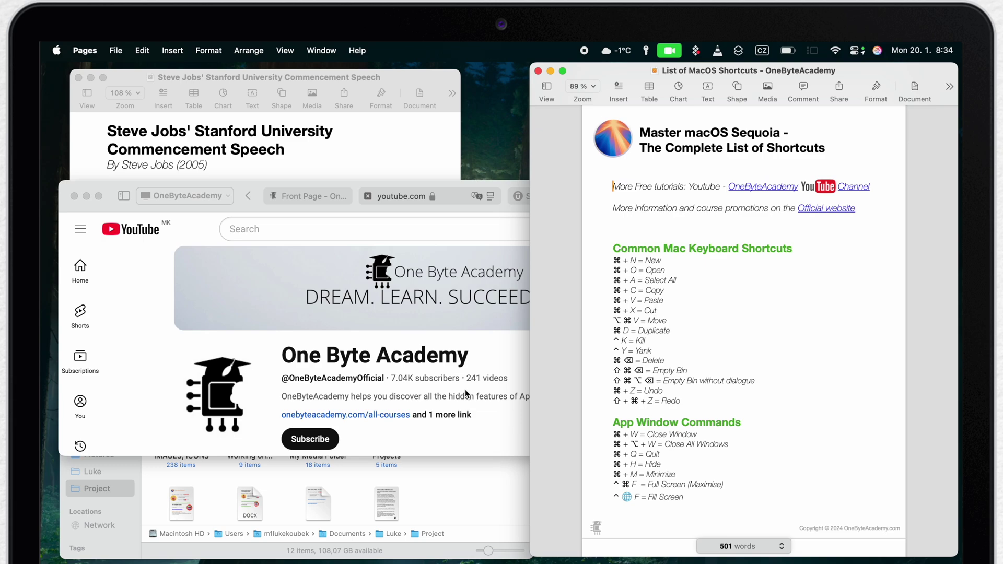
pyautogui.hotkey('ctrl', 'Left')
pyautogui.hotkey('ctrl', 'Up')
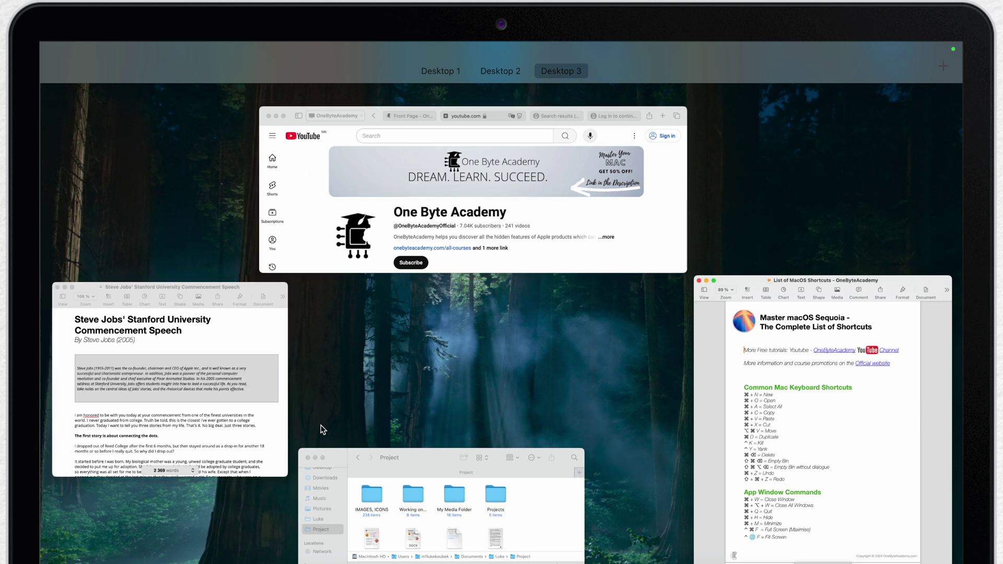
pyautogui.click(768, 385)
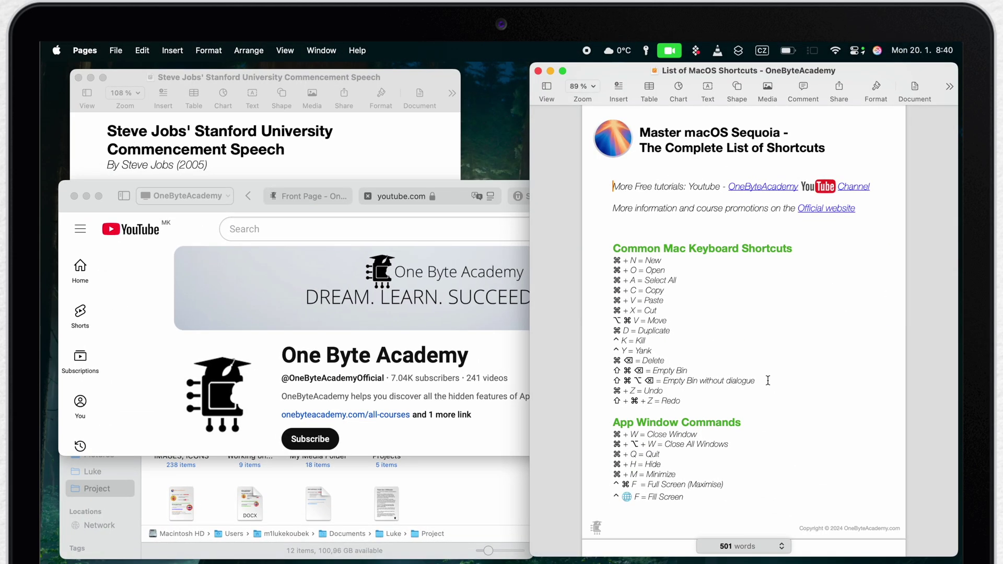
pyautogui.hotkey('ctrl', 'Down')
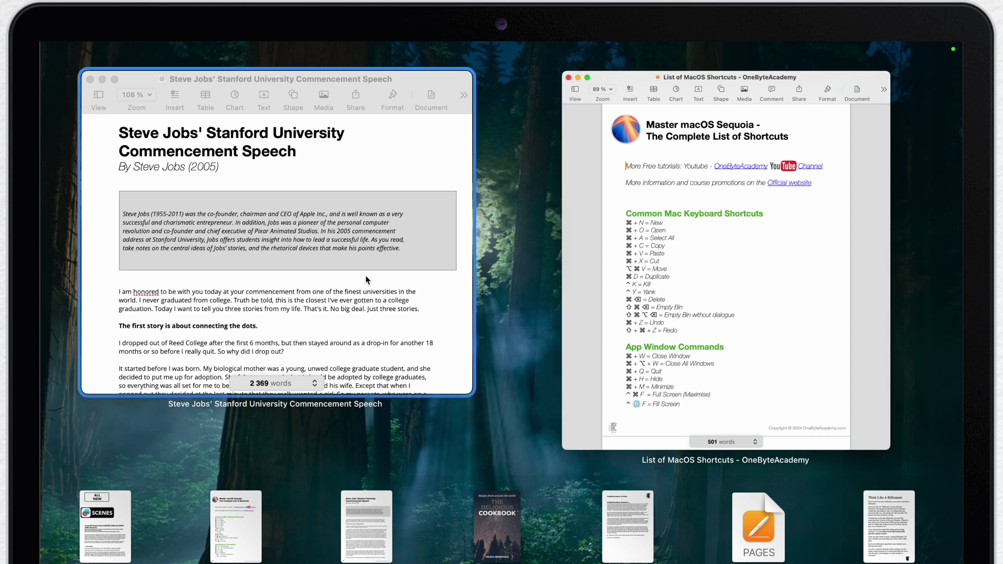
pyautogui.click(608, 255)
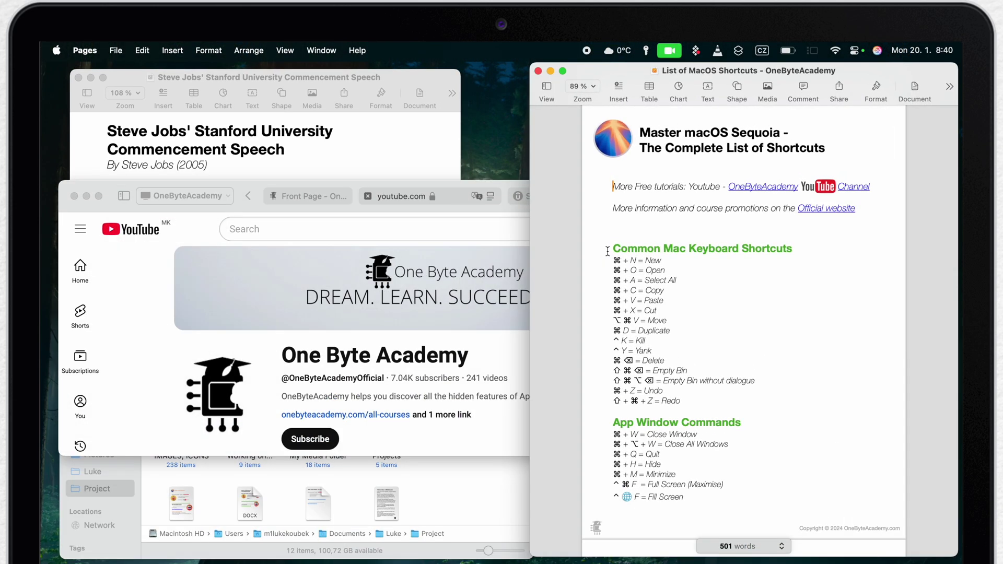
pyautogui.hotkey('ctrl', 'Up')
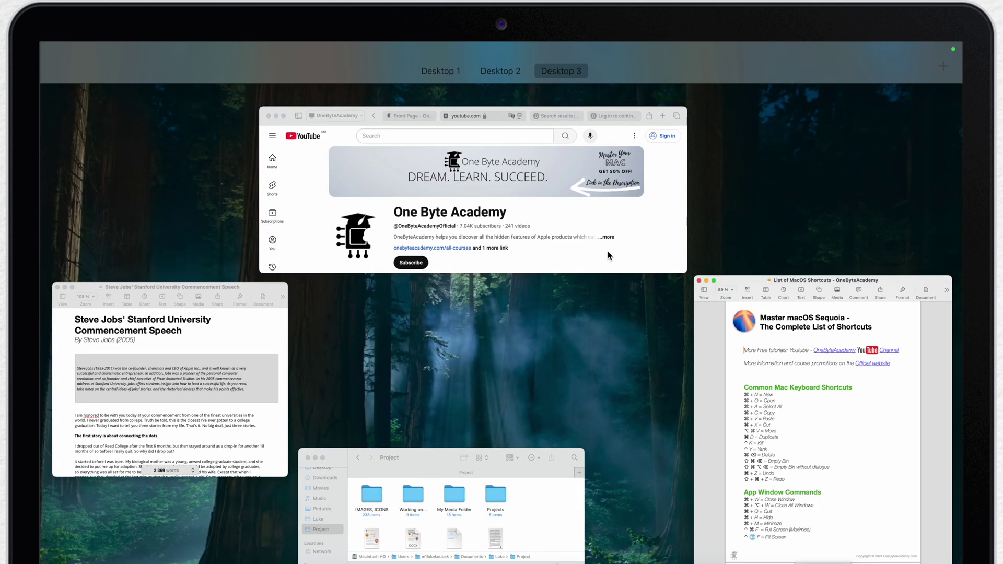
pyautogui.hotkey('ctrl', 'Down')
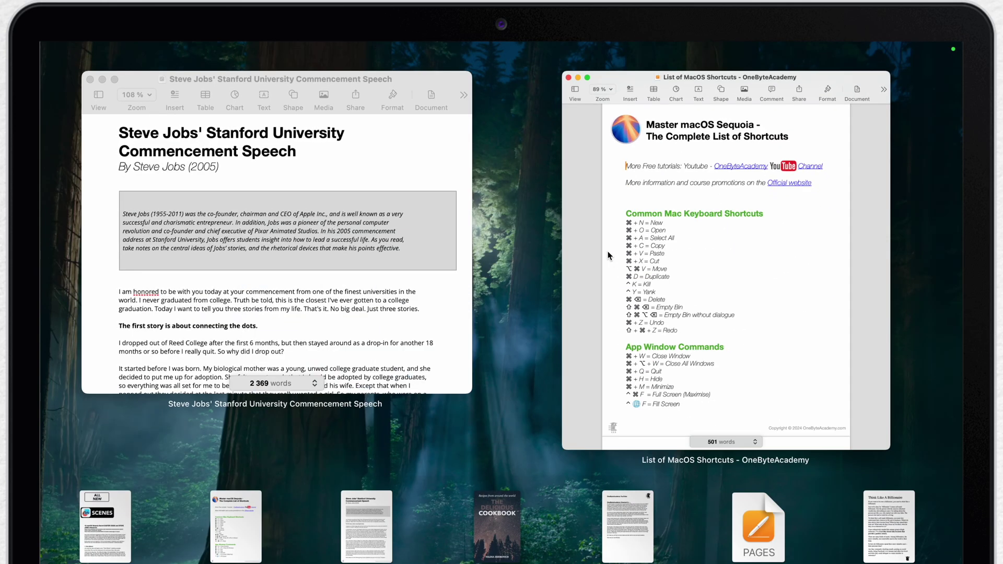
pyautogui.click(608, 255)
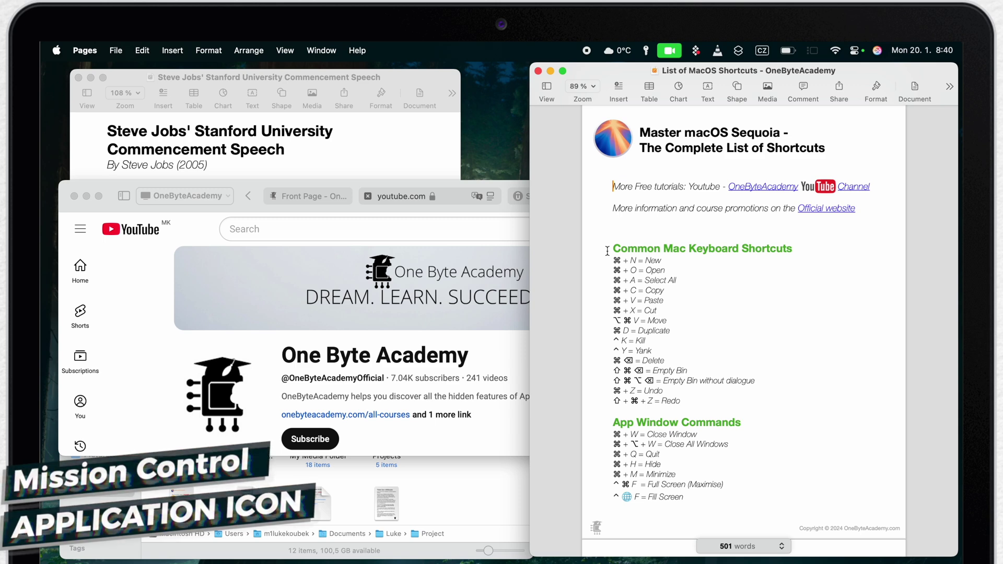
# Step: Drag Mission Control from Finder's Applications folder into the Dock beside Finder and test-launch it
pyautogui.click(497, 463)
pyautogui.scroll(5, 77, 434)
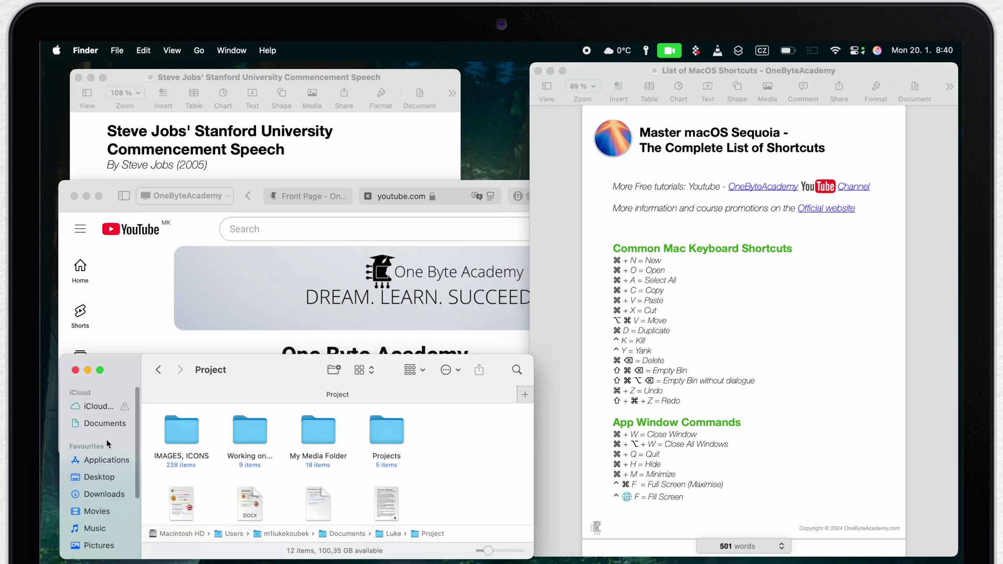
pyautogui.click(107, 461)
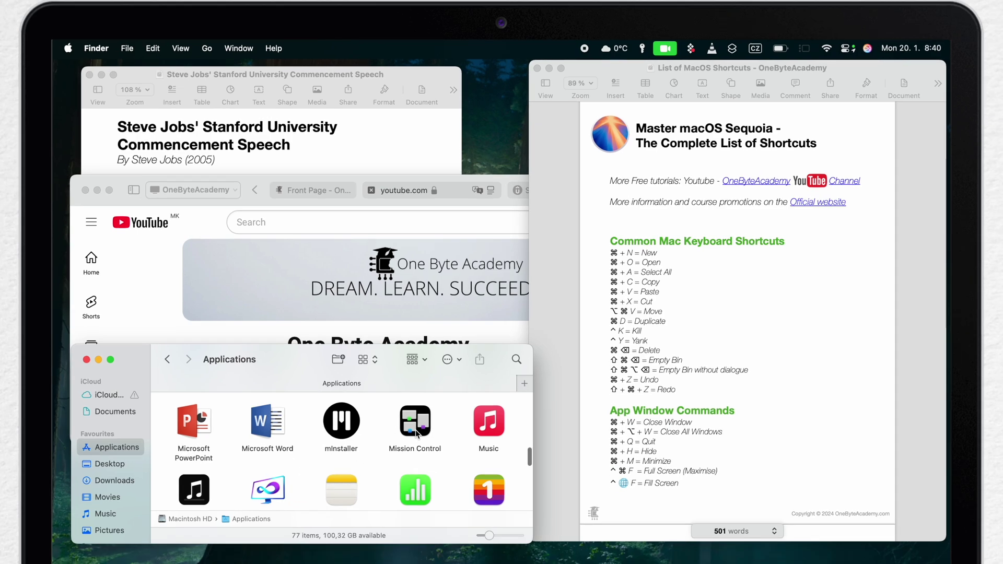
pyautogui.moveTo(415, 446); pyautogui.dragTo(191, 563)
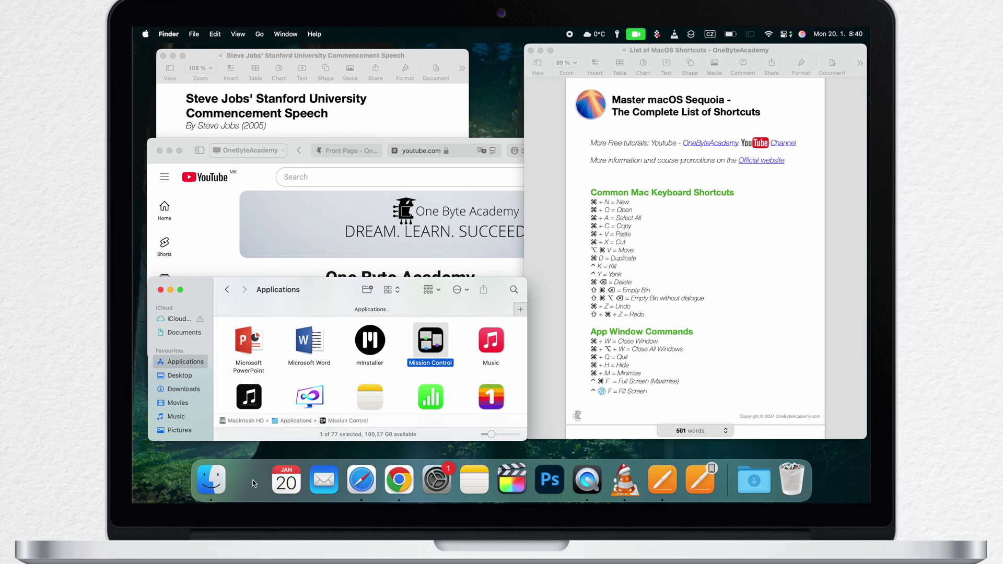
pyautogui.moveTo(253, 483); pyautogui.dragTo(254, 484)
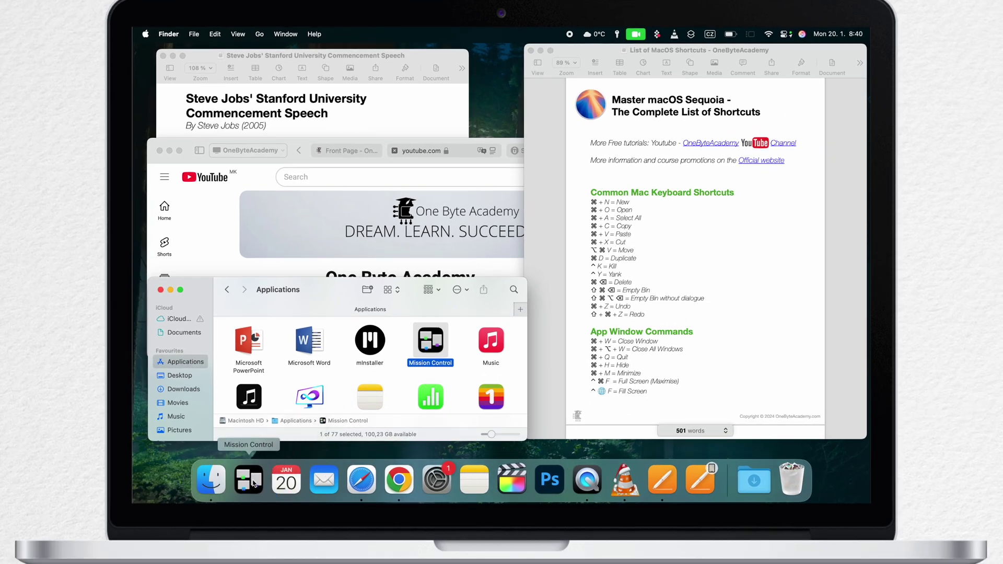
pyautogui.click(251, 485)
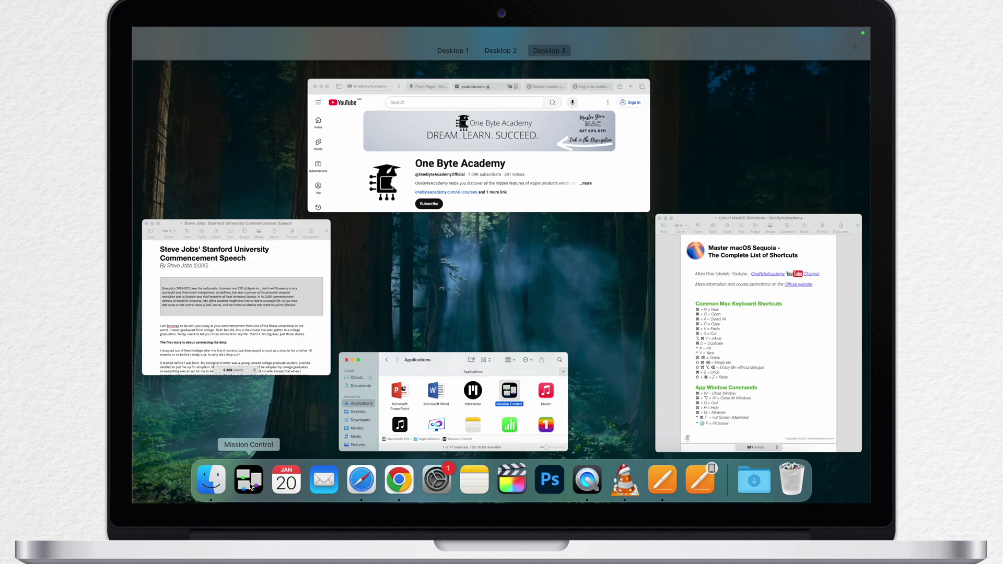
pyautogui.click(252, 486)
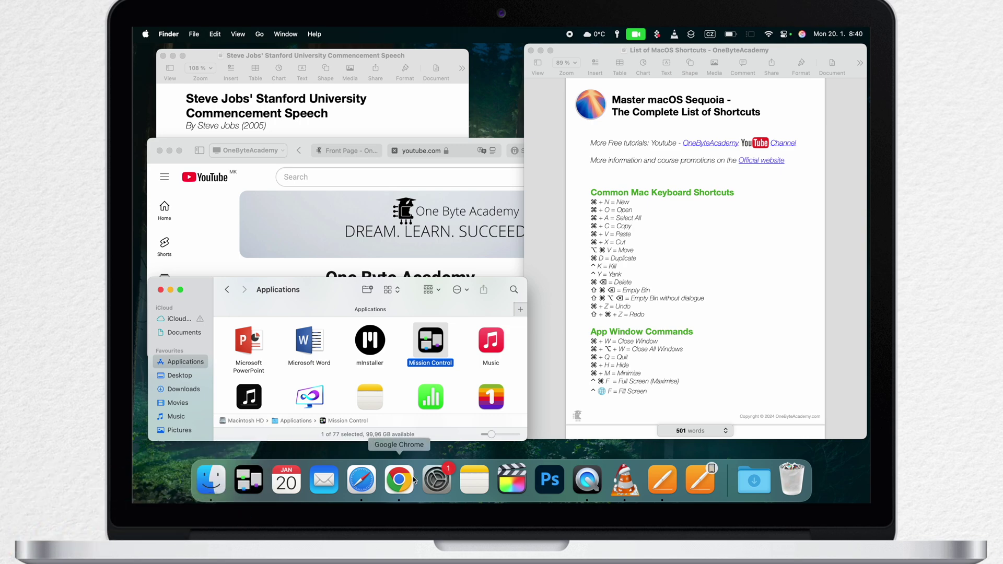
# Step: Open the Hot Corners options in System Settings' Desktop & Dock pane
pyautogui.click(434, 482)
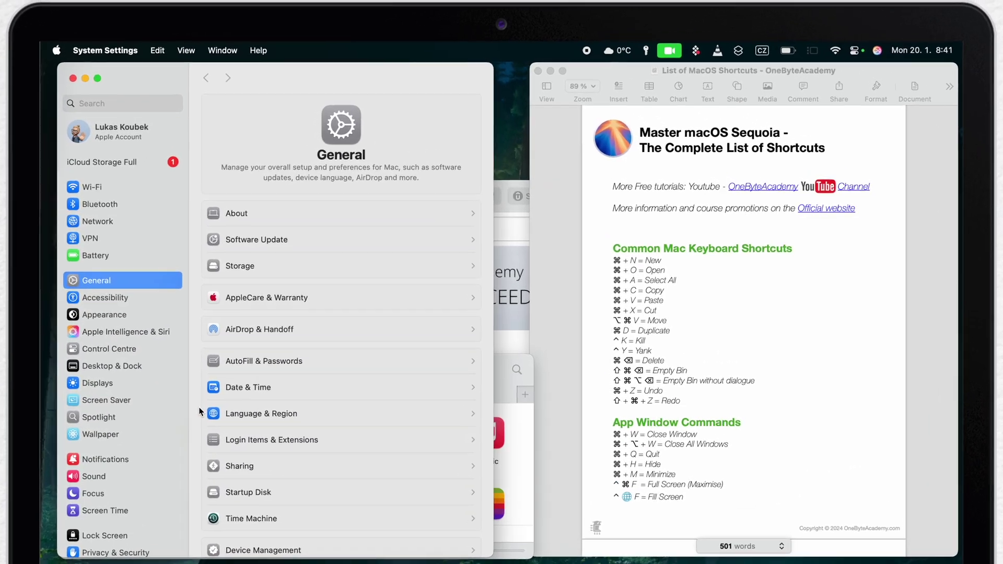
pyautogui.click(182, 294)
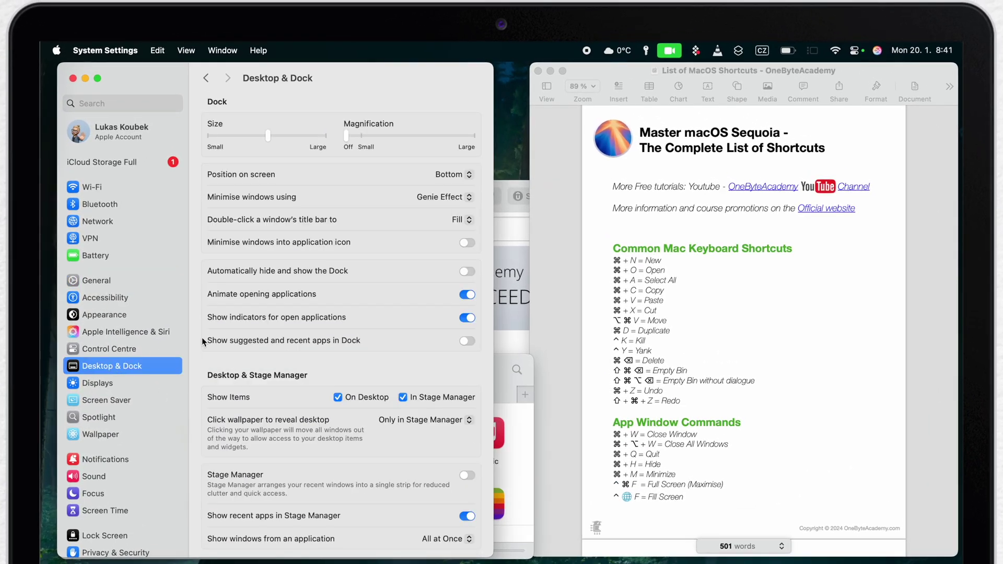
pyautogui.scroll(-10, 337, 314)
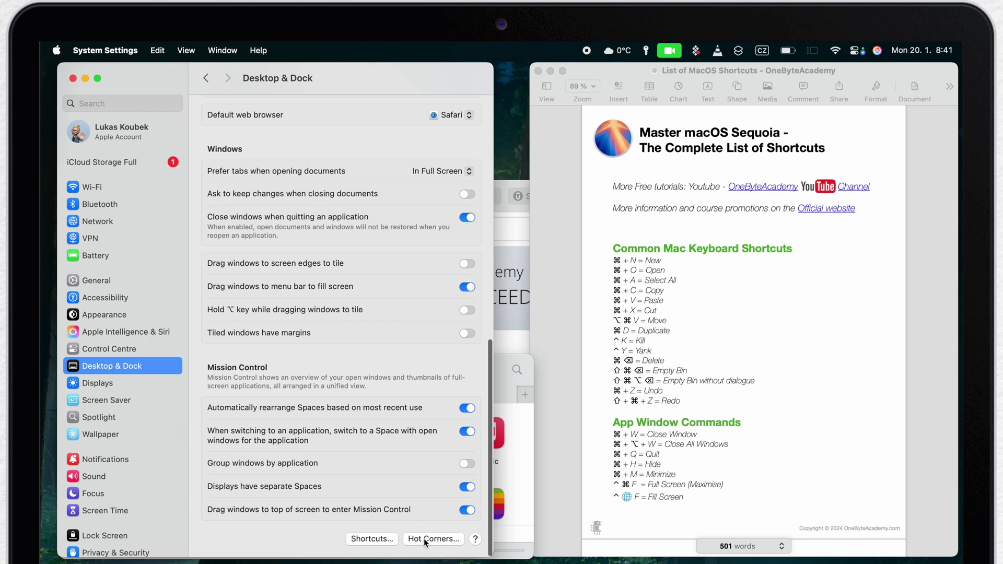
pyautogui.click(424, 538)
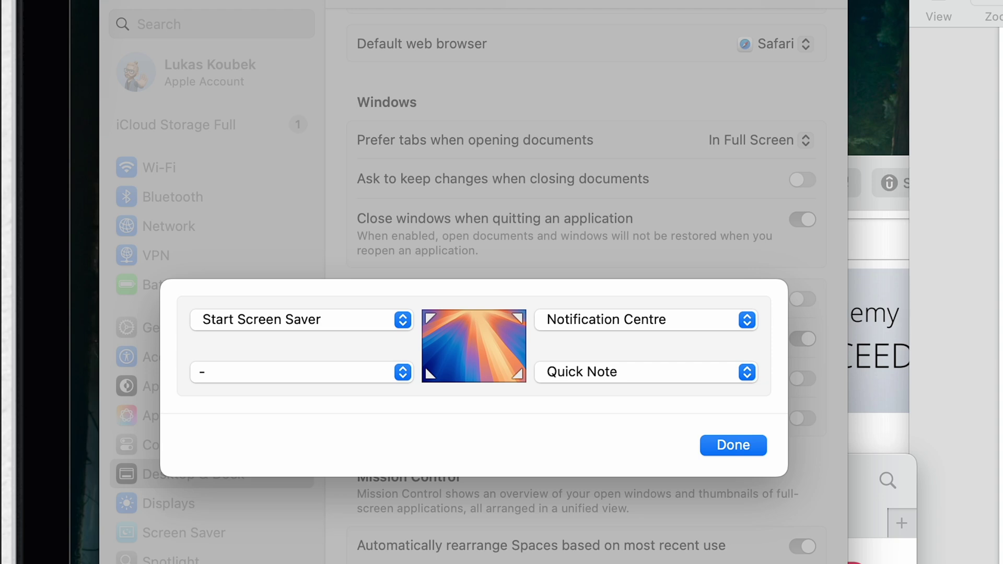
# Step: Assign Mission Control to the top-left hot corner, test it, and close the Hot Corners options
pyautogui.click(403, 319)
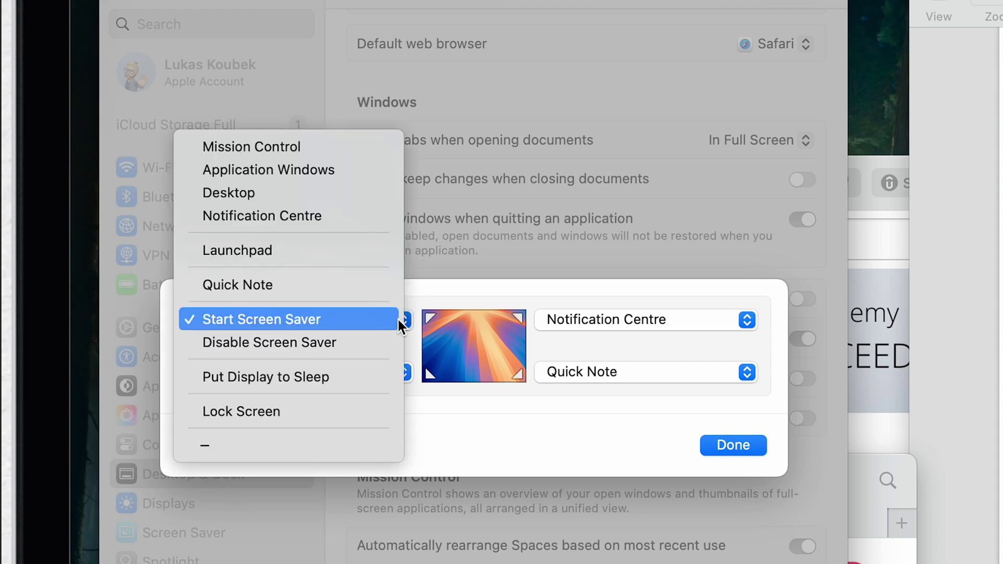
pyautogui.click(260, 145)
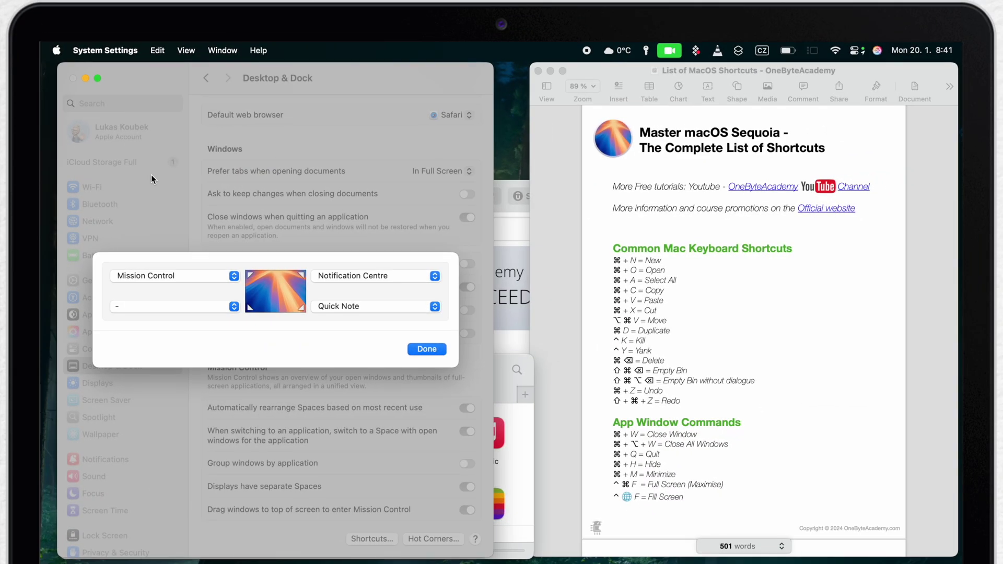
pyautogui.moveTo(43, 45)
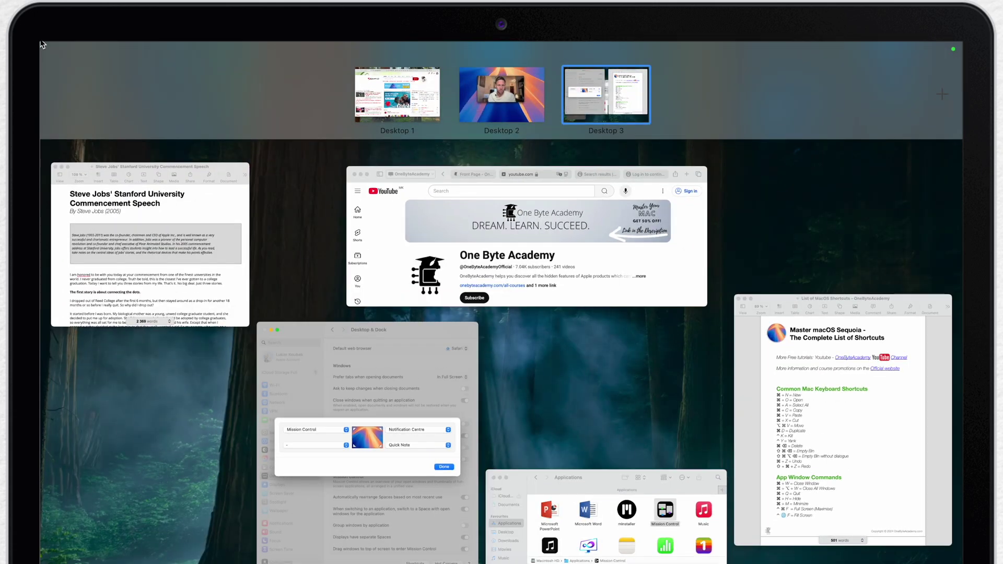
pyautogui.click(391, 378)
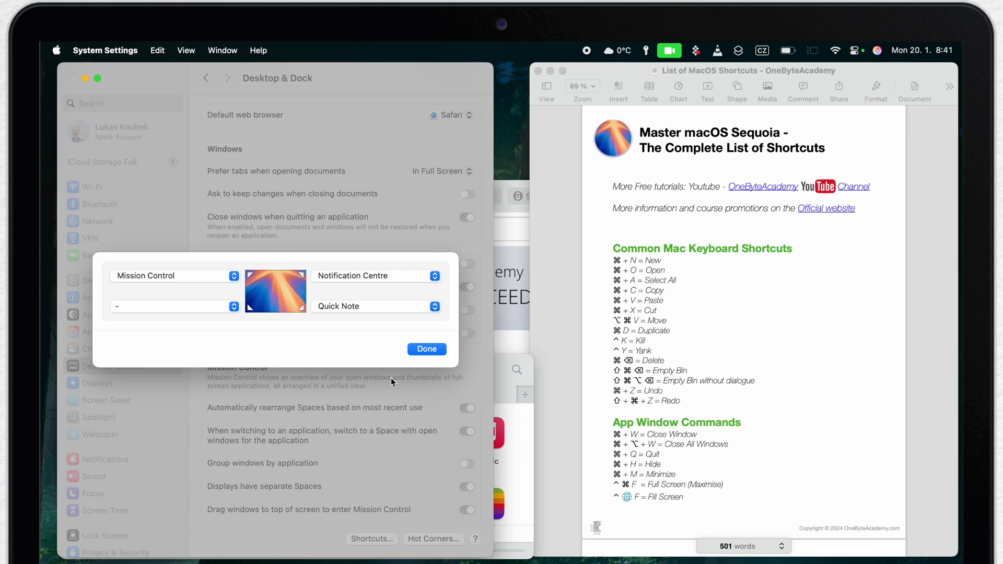
pyautogui.click(424, 350)
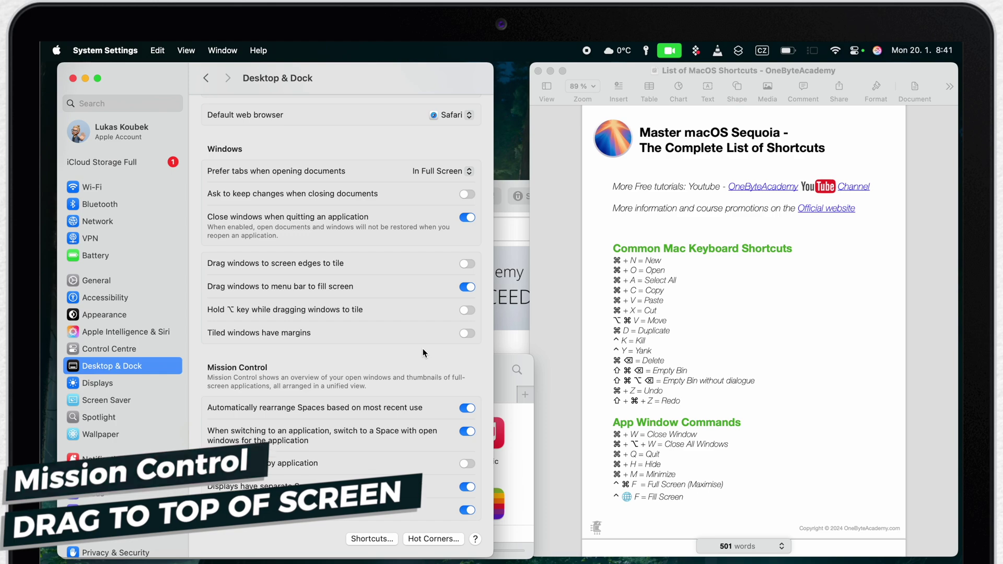
# Step: Bring Safari forward and drag it against the menu bar until it fills the screen
pyautogui.click(510, 234)
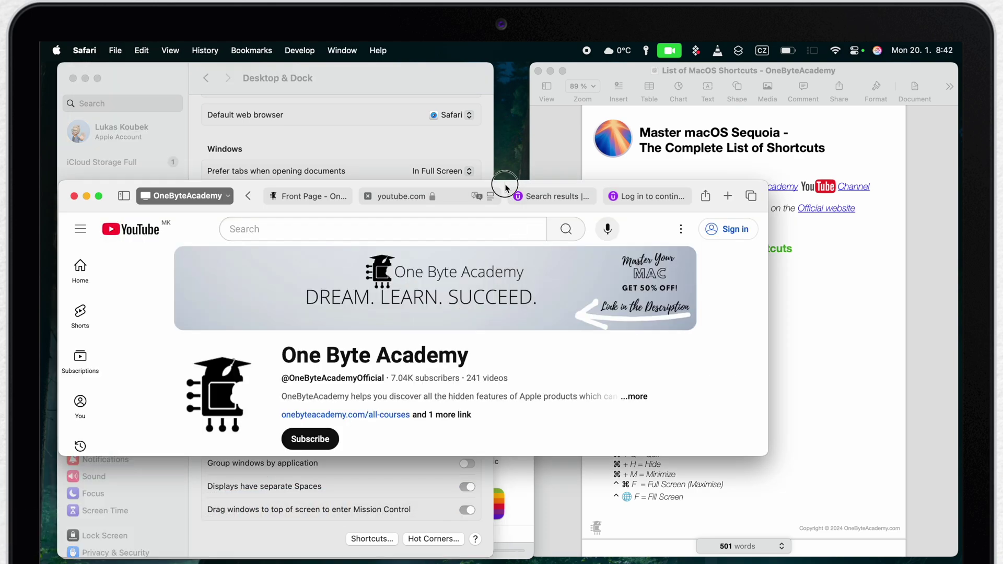
pyautogui.moveTo(506, 186); pyautogui.dragTo(557, 189)
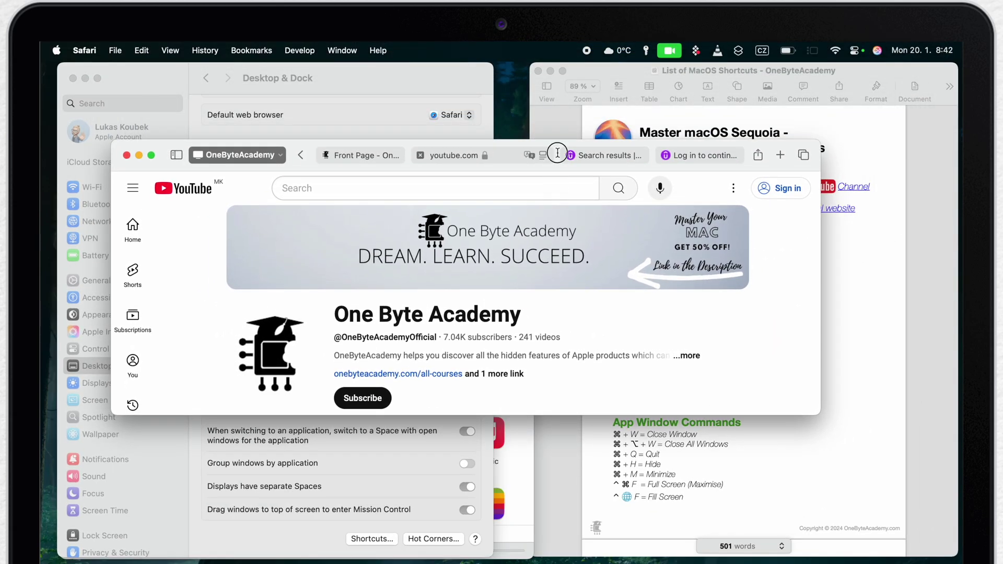
pyautogui.moveTo(558, 155); pyautogui.dragTo(594, 231)
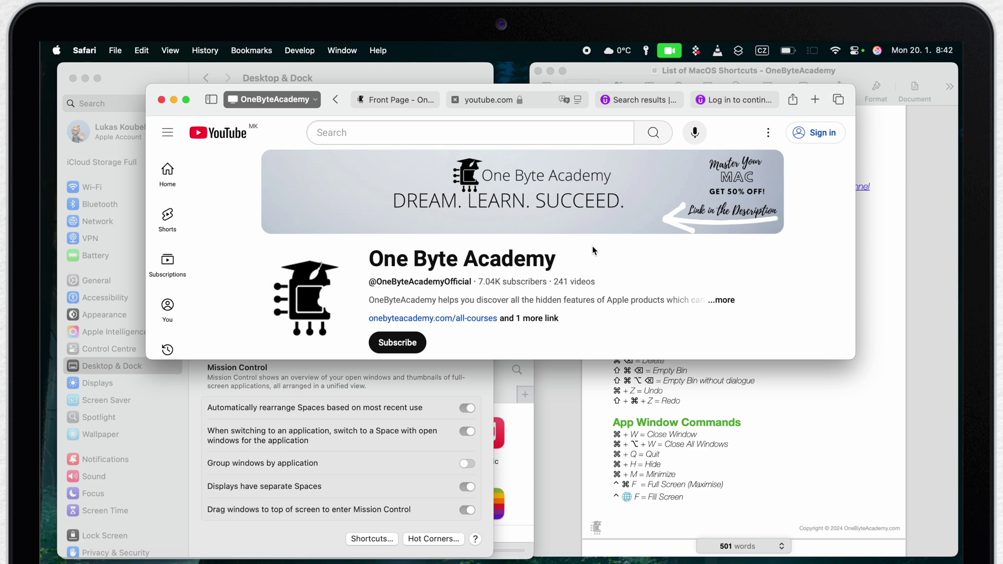
pyautogui.click(593, 93)
pyautogui.moveTo(594, 93); pyautogui.dragTo(578, 49)
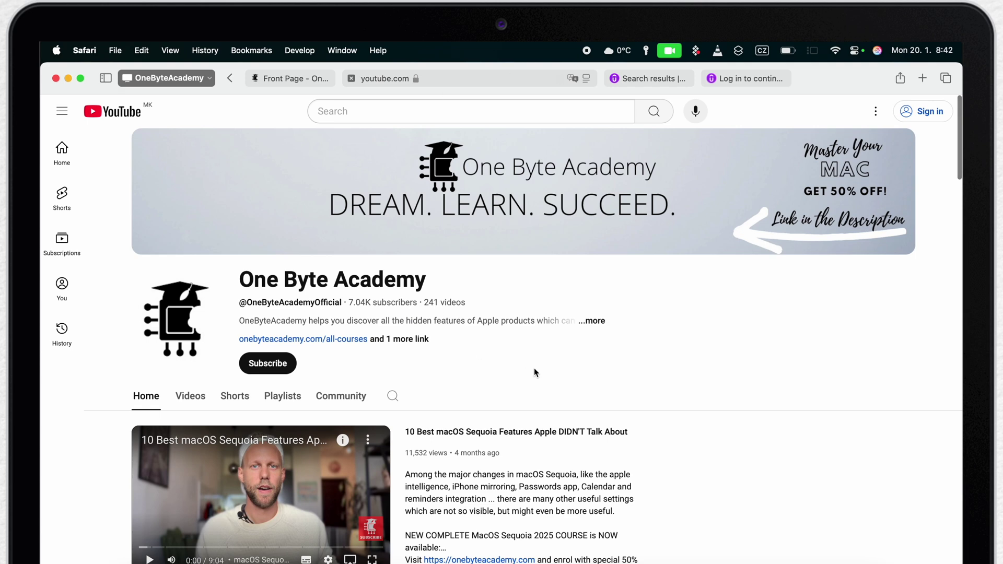
# Step: Restore Safari to a floating window and drag it to the top edge to open Mission Control
pyautogui.moveTo(810, 90); pyautogui.dragTo(751, 197)
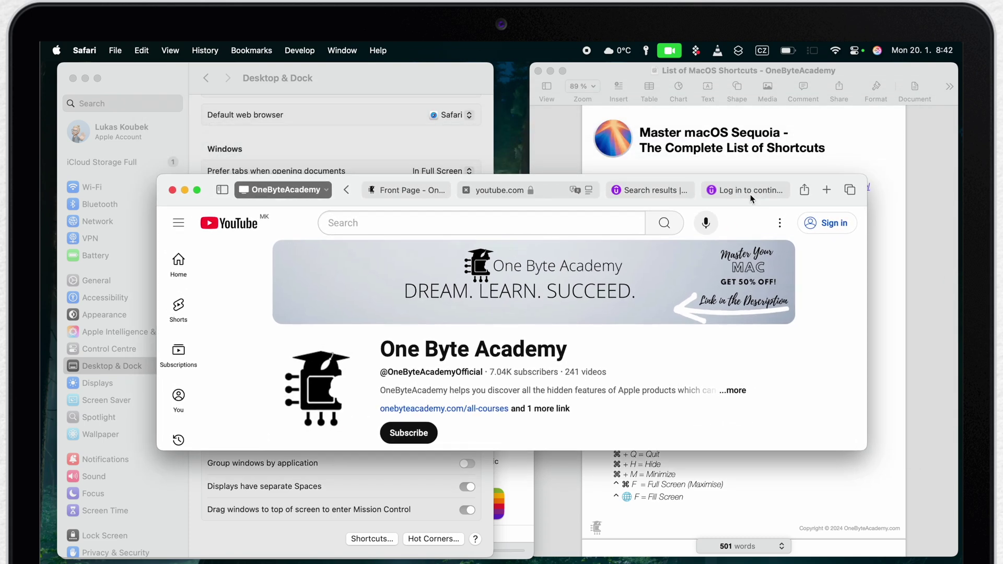
pyautogui.moveTo(797, 183); pyautogui.dragTo(772, 57)
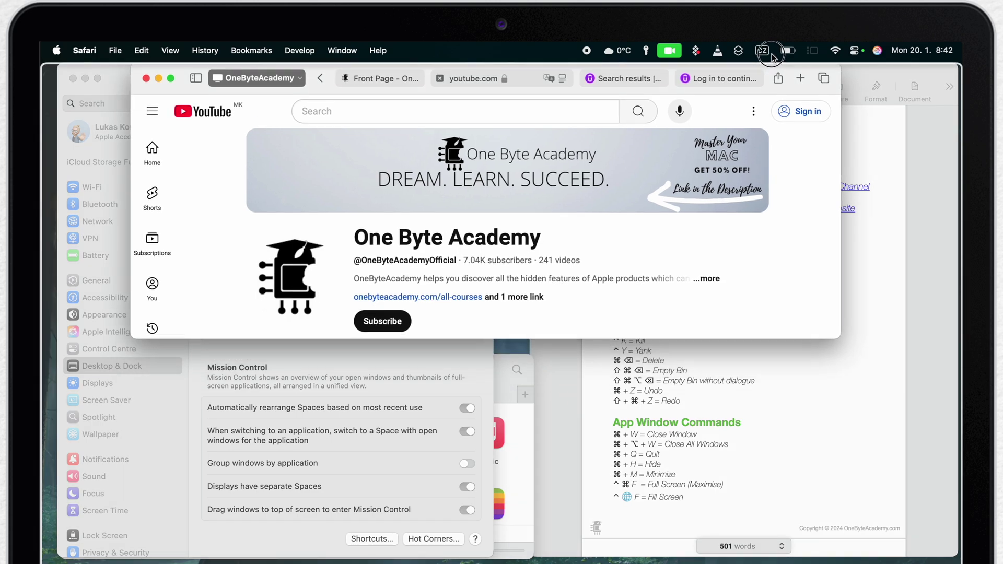
pyautogui.moveTo(772, 57); pyautogui.dragTo(943, 94)
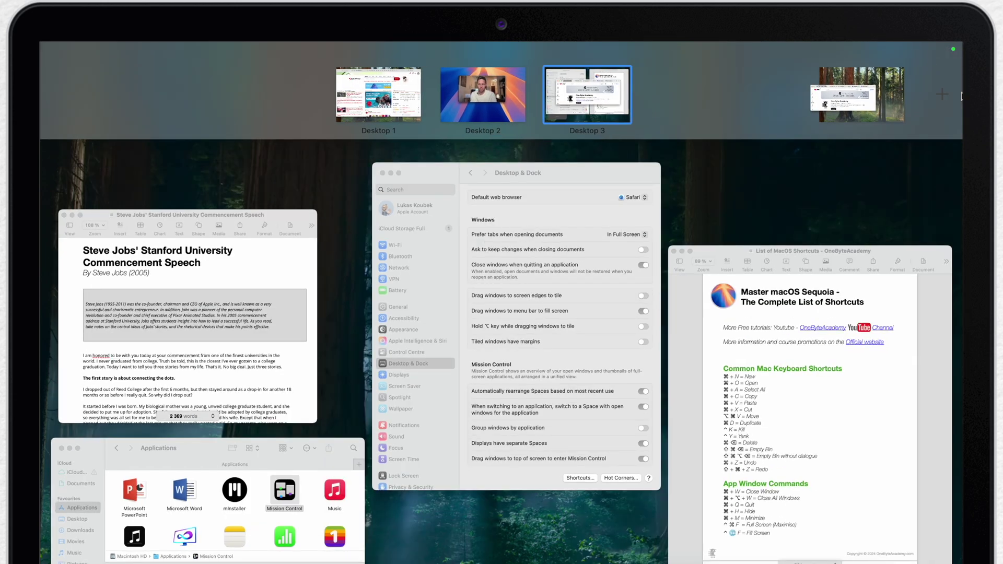
# Step: Exit Mission Control, switch off 'Drag windows to menu bar to fill screen', and bring Finder forward
pyautogui.click(572, 110)
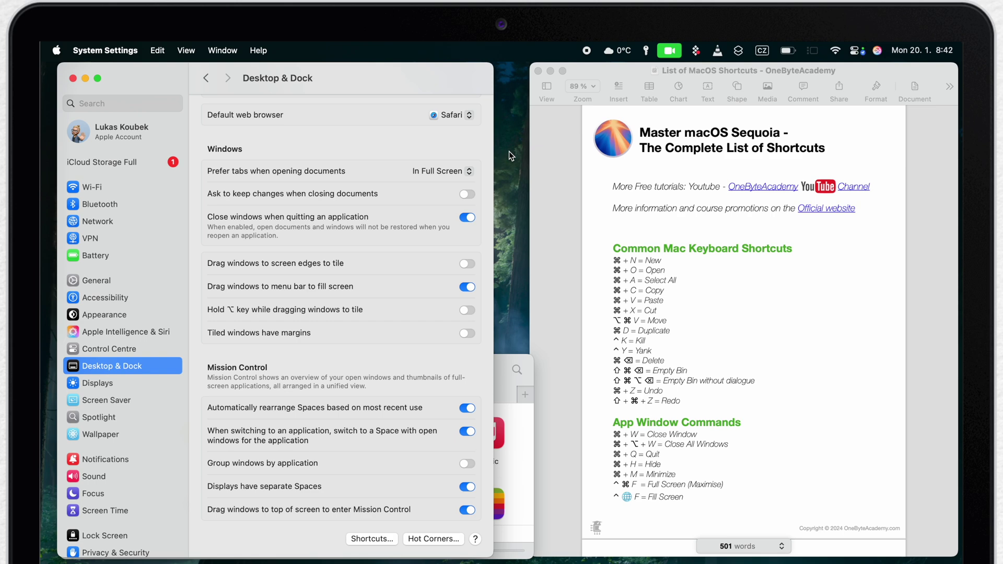
pyautogui.scroll(-3, 298, 261)
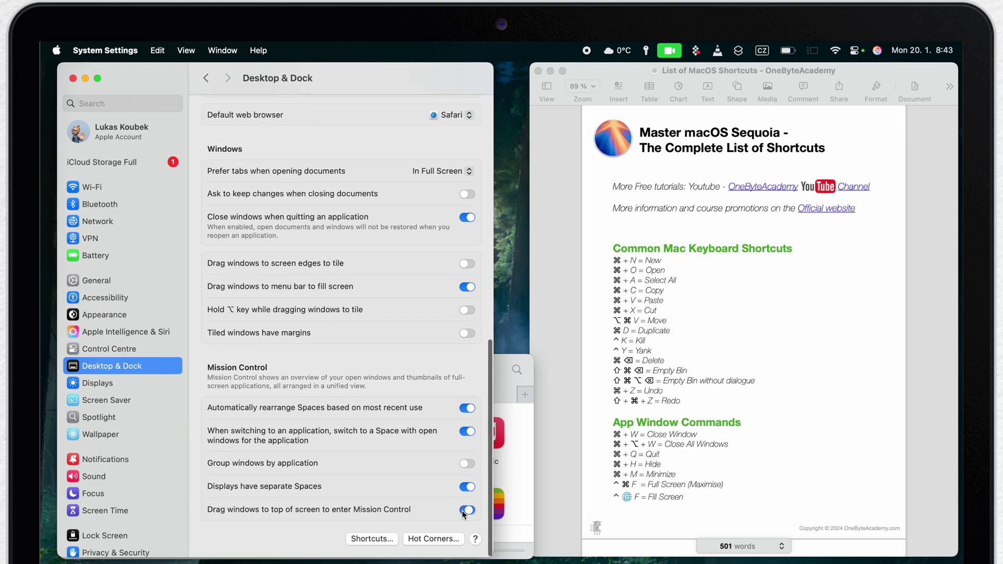
pyautogui.click(468, 510)
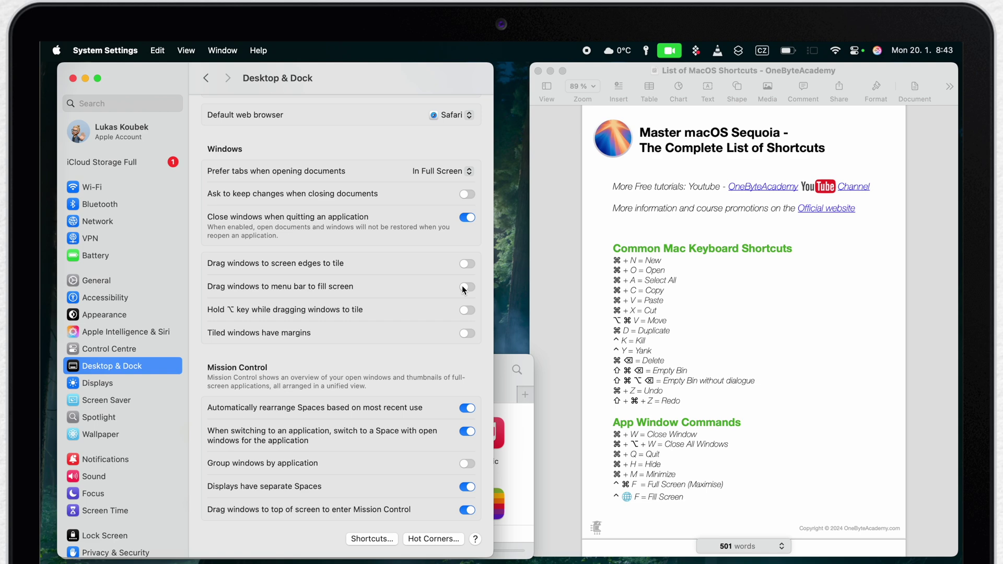
pyautogui.click(500, 365)
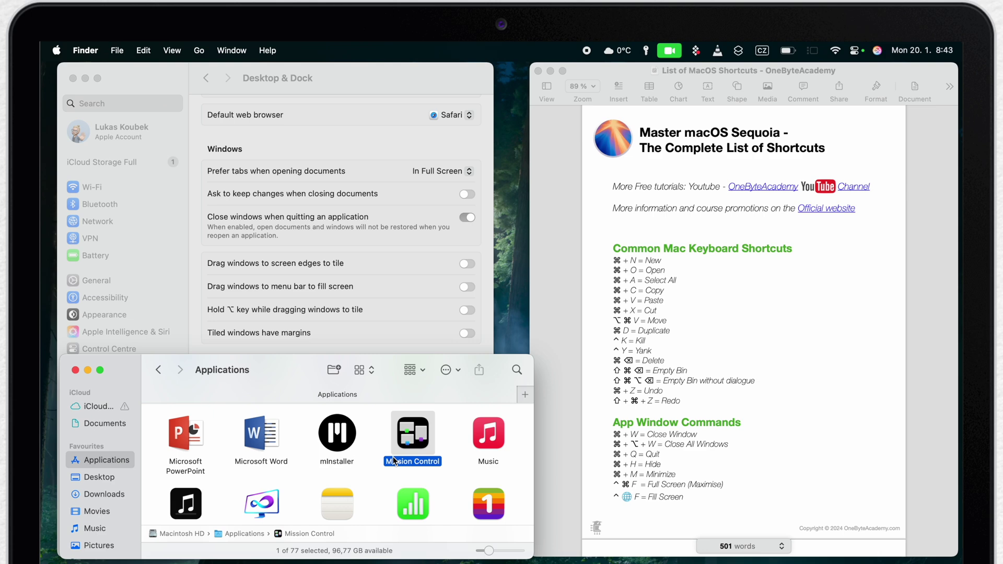
# Step: Tile the Finder window to the left, right, top and bottom halves, ending on the left
pyautogui.press('fn+ctrl+Left')
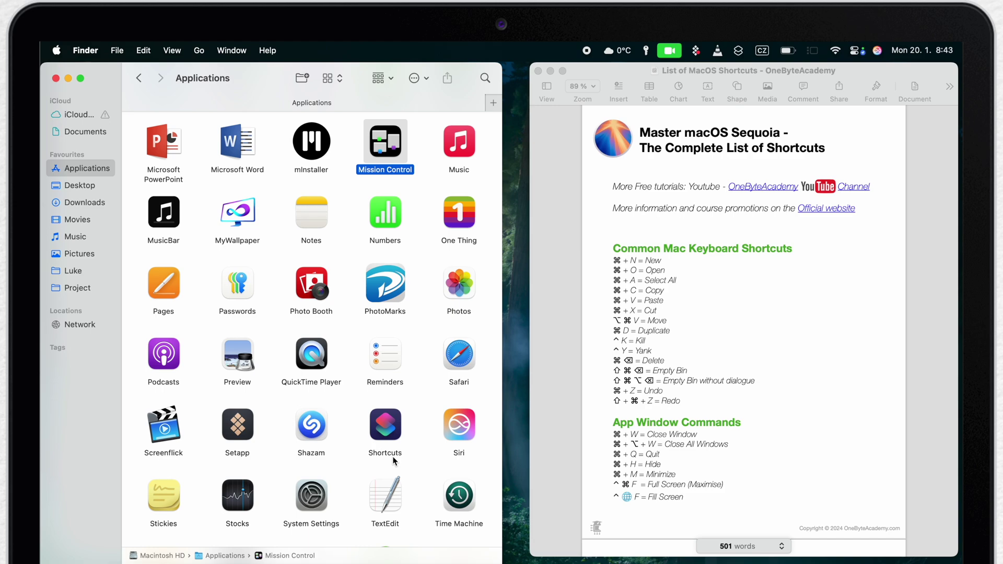
pyautogui.press('fn+ctrl+Right')
pyautogui.press('fn+ctrl+Up')
pyautogui.press('fn+ctrl+Down')
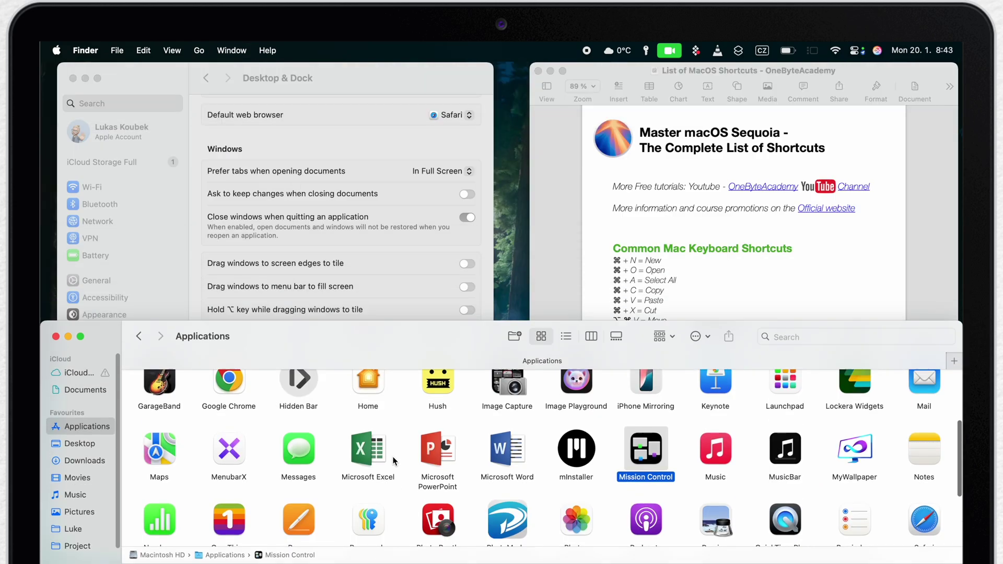
pyautogui.press('fn+ctrl+Left')
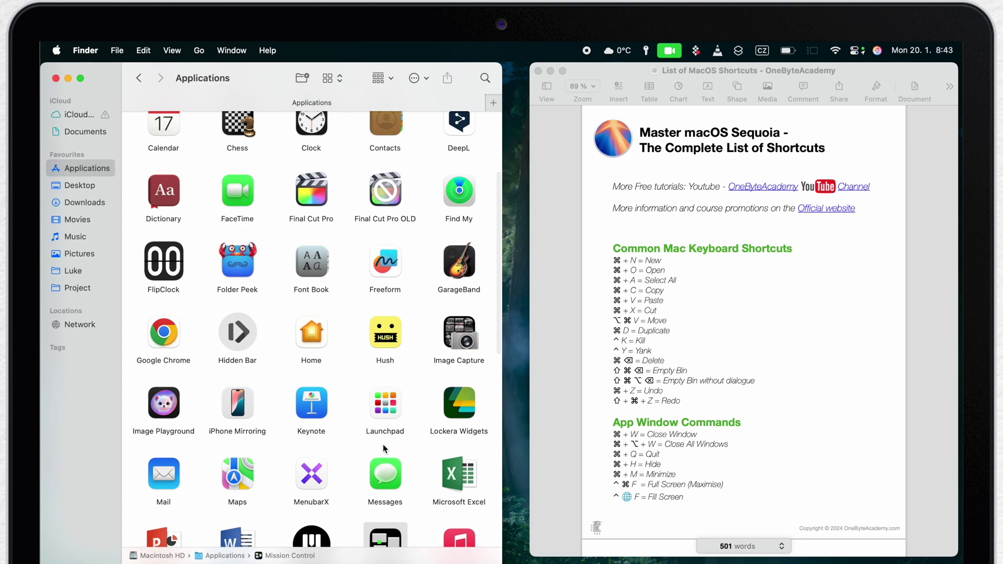
# Step: Pull Finder out of its tile, fill the screen, then restore it to a small floating window
pyautogui.moveTo(259, 78); pyautogui.dragTo(322, 270)
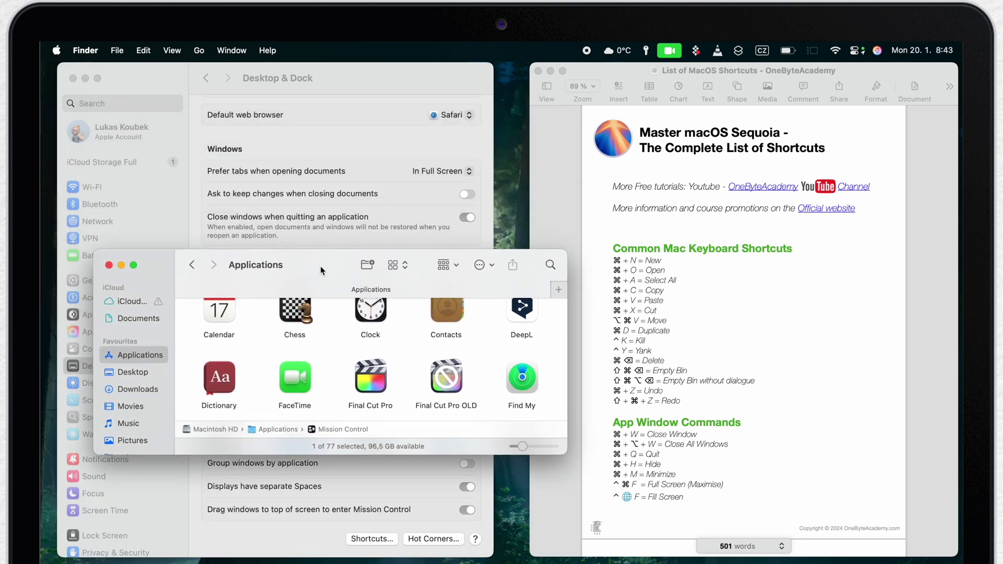
pyautogui.doubleClick(330, 263)
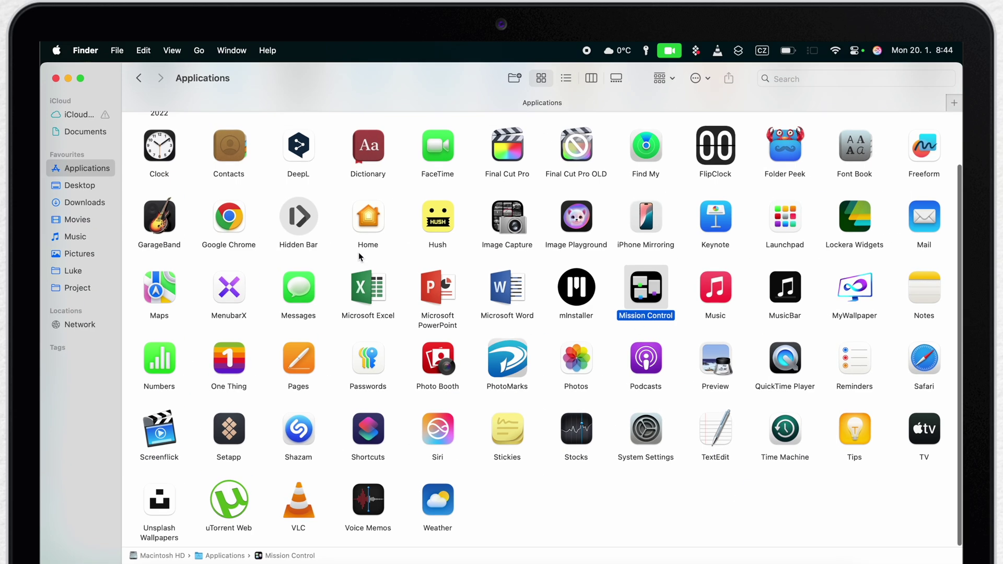
pyautogui.doubleClick(360, 80)
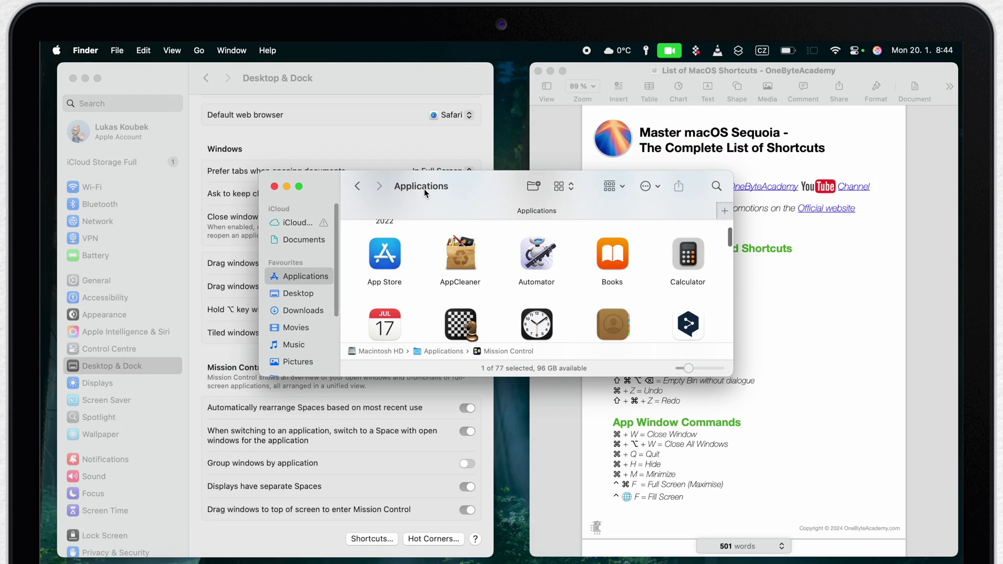
# Step: Bring System Settings forward and leave the title-bar double-click action set to Fill
pyautogui.click(381, 83)
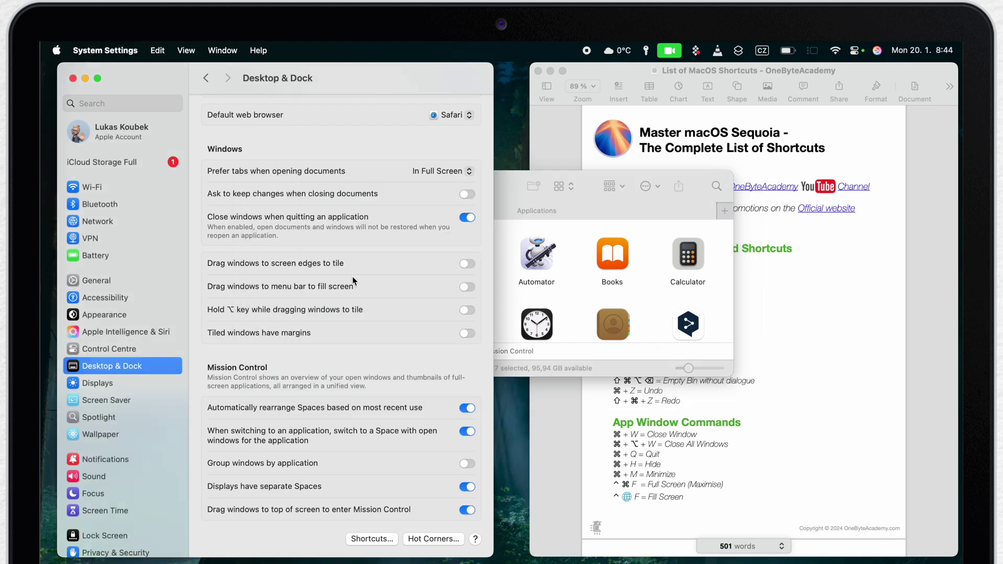
pyautogui.scroll(10, 352, 281)
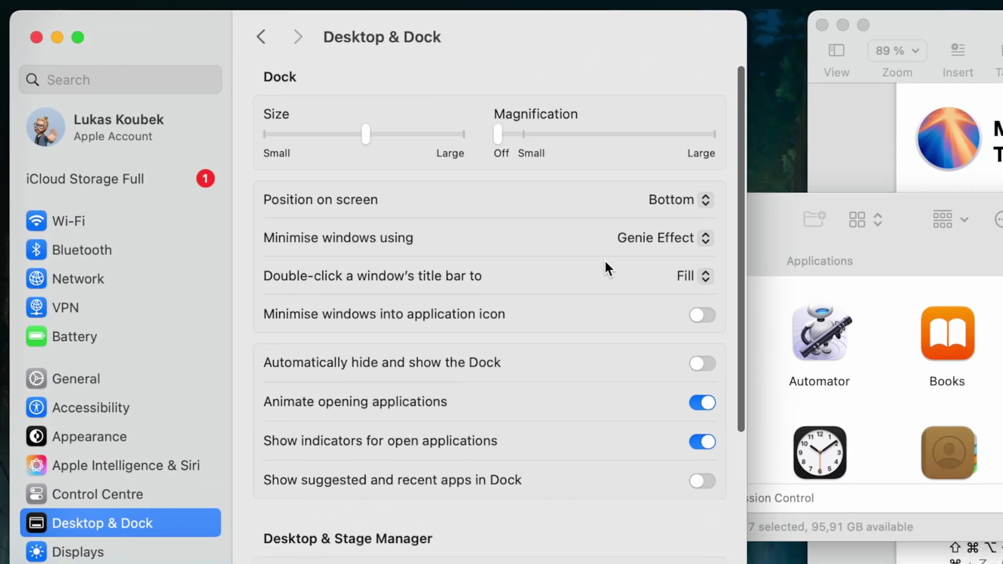
pyautogui.click(466, 221)
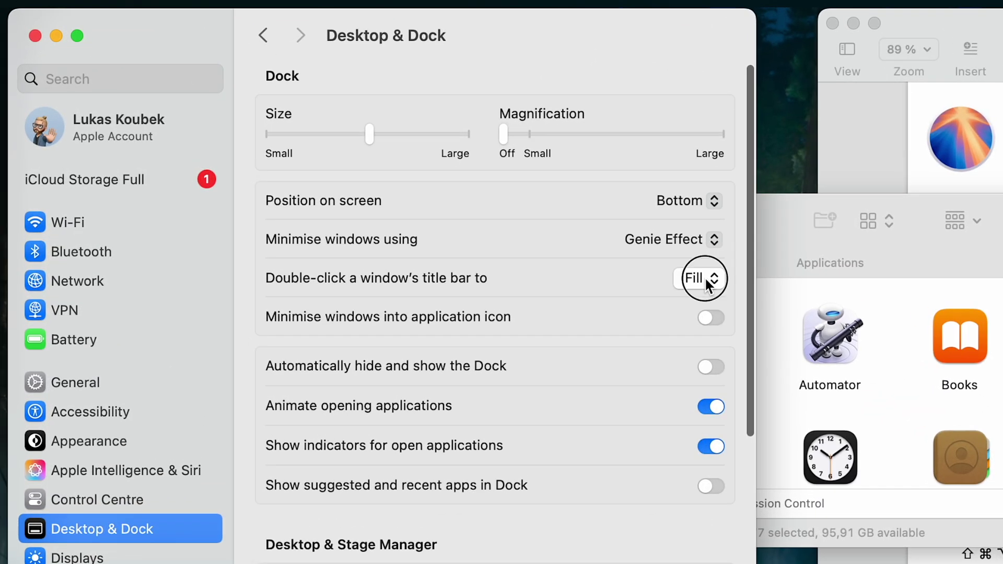
pyautogui.click(592, 281)
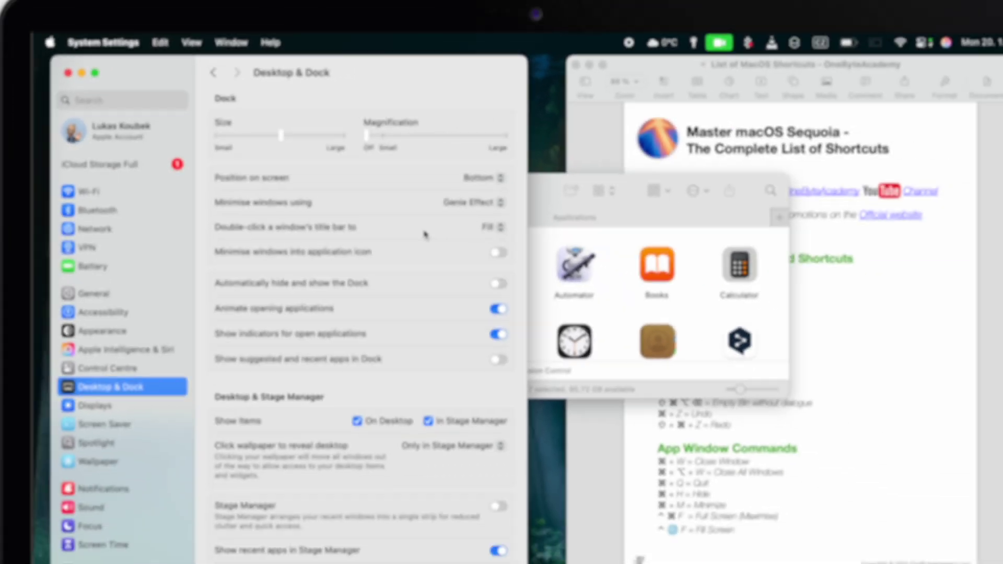
pyautogui.scroll(-10, 359, 382)
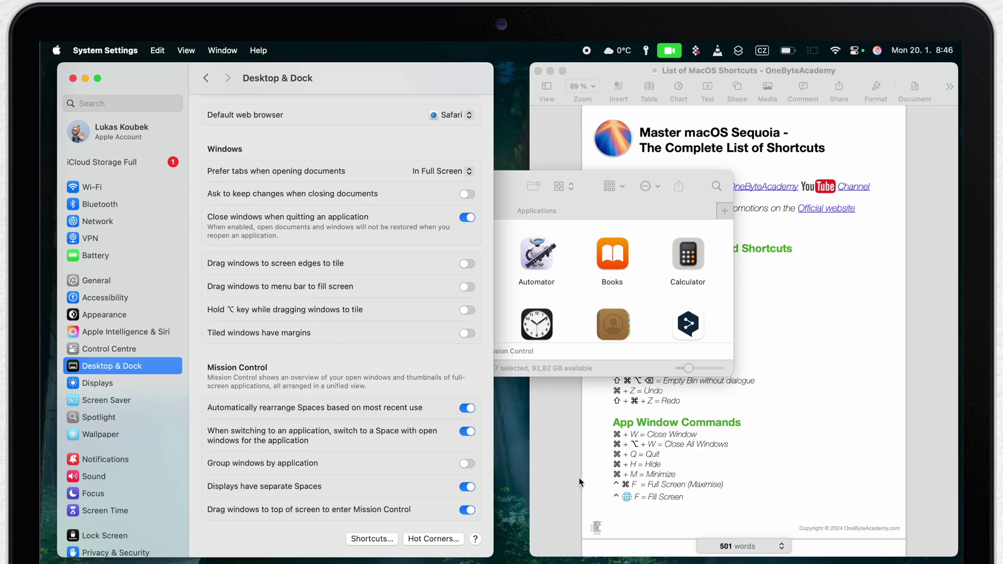
# Step: Switch one Space over to the desktop with QuickTime Player's camera window
pyautogui.hotkey('ctrl', 'Left')
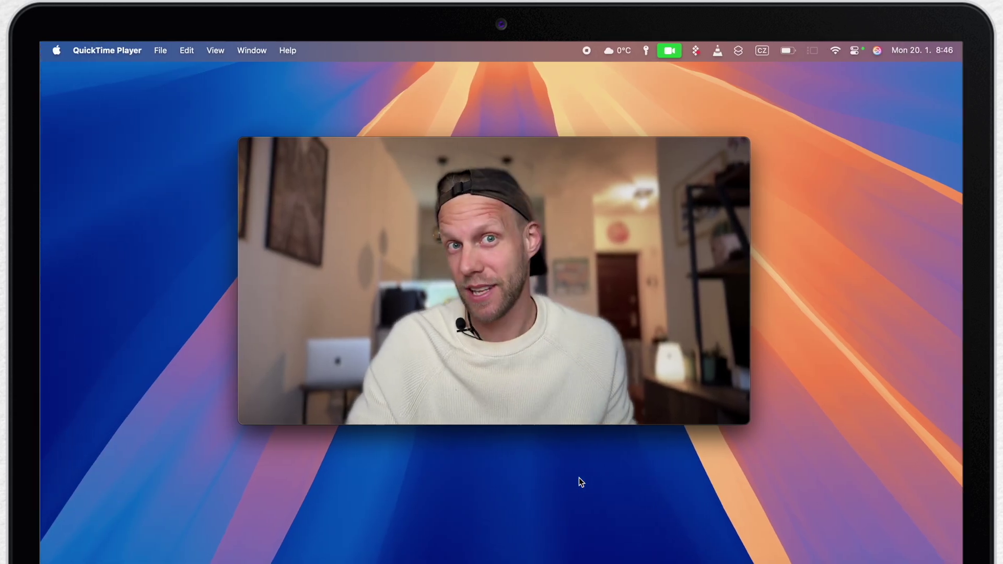